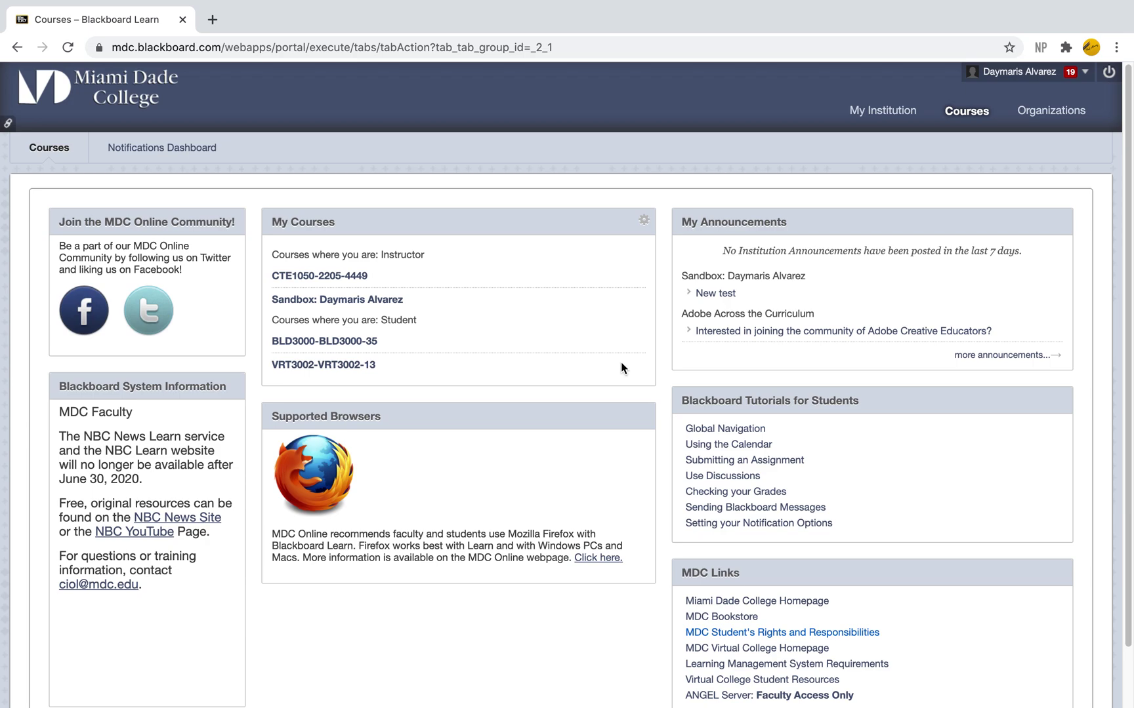
Enter the Sandbox course and expand the Control Panel's Course Tools list.
{"action": "left_click", "coordinate": [340, 305]}
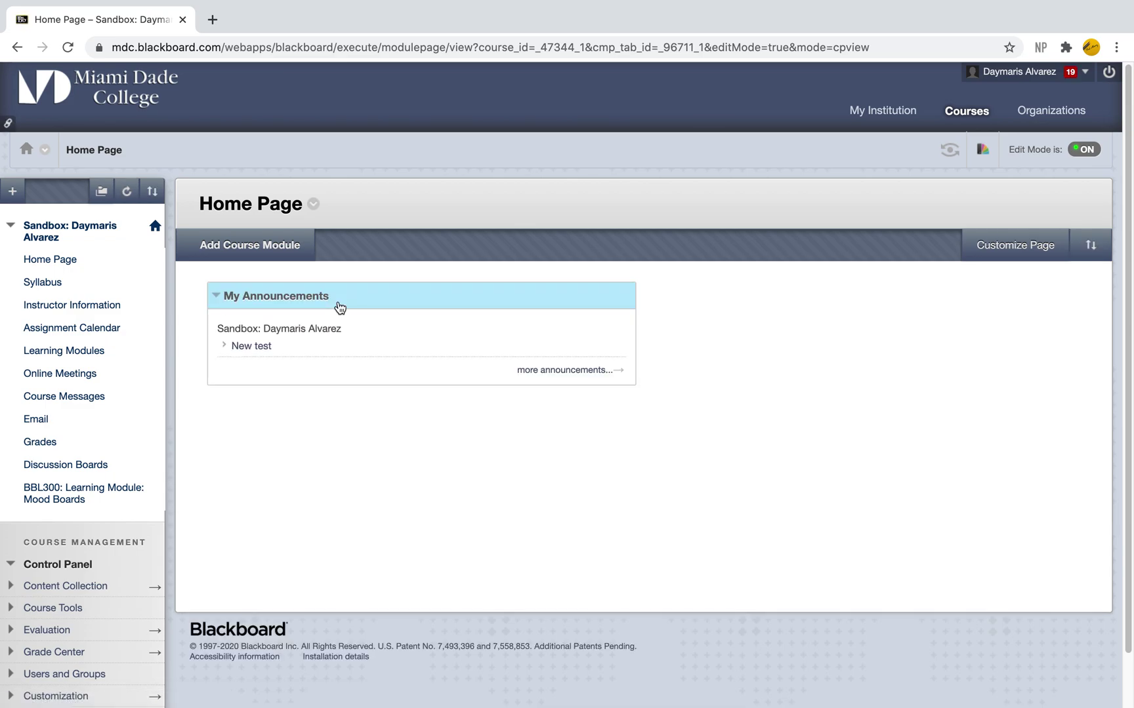
{"action": "left_click", "coordinate": [12, 191]}
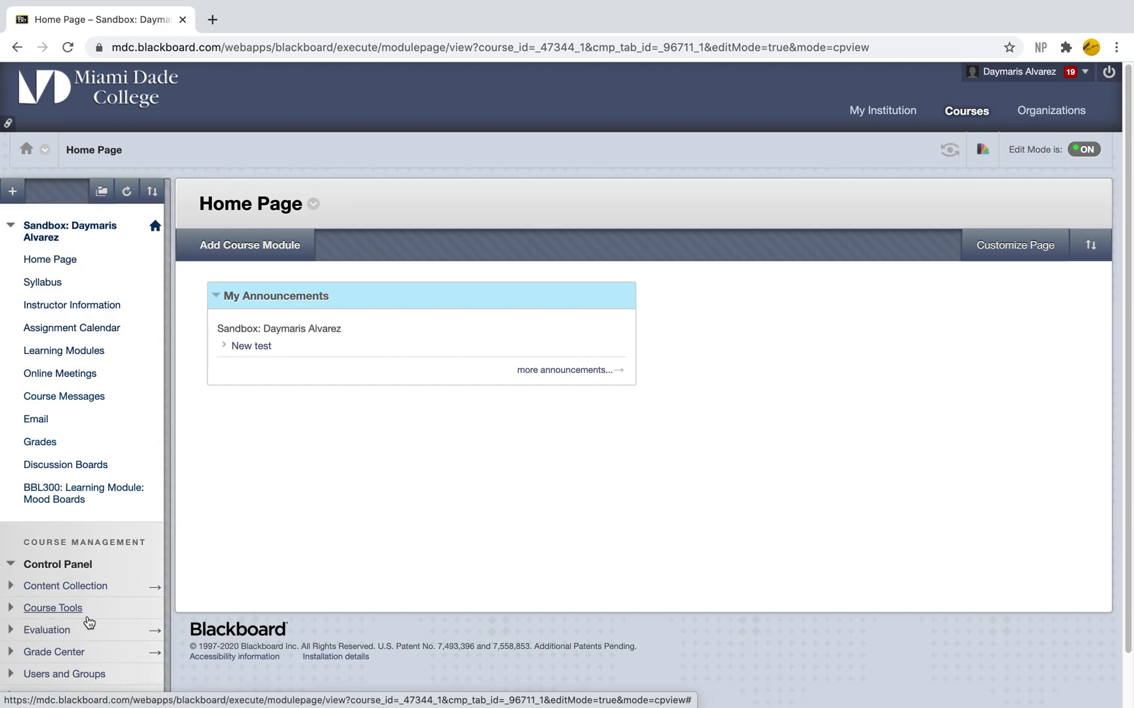
{"action": "left_click", "coordinate": [51, 609]}
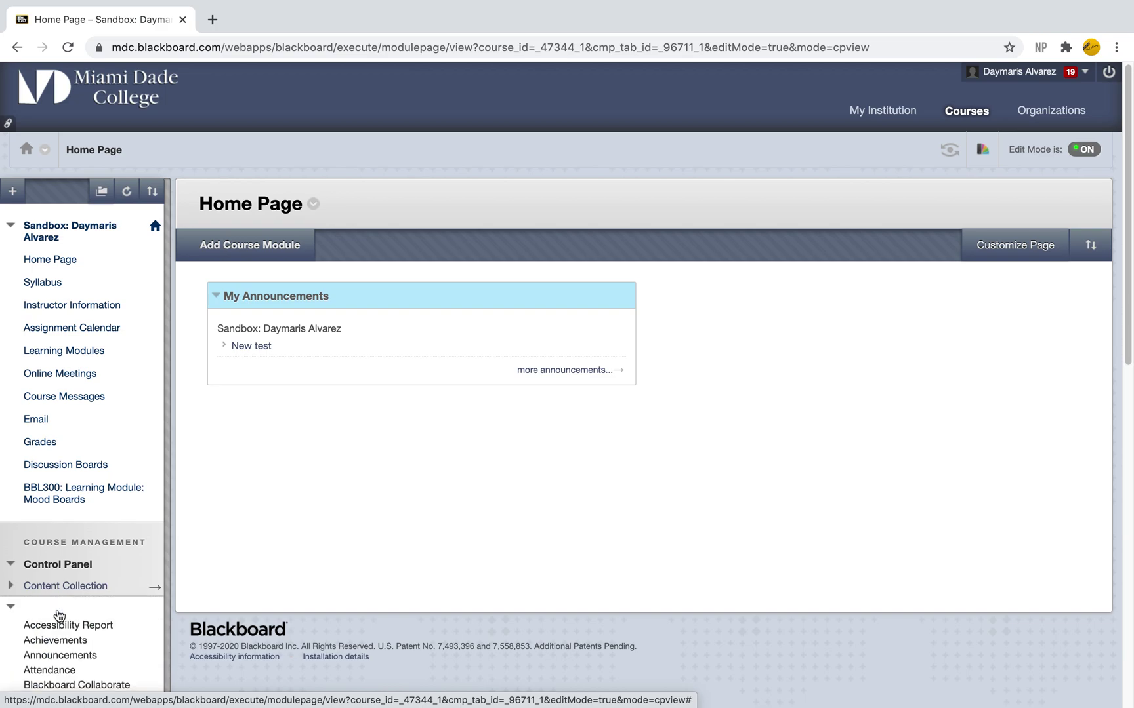
{"action": "scroll", "coordinate": [58, 615], "scroll_direction": "down", "scroll_amount": 5}
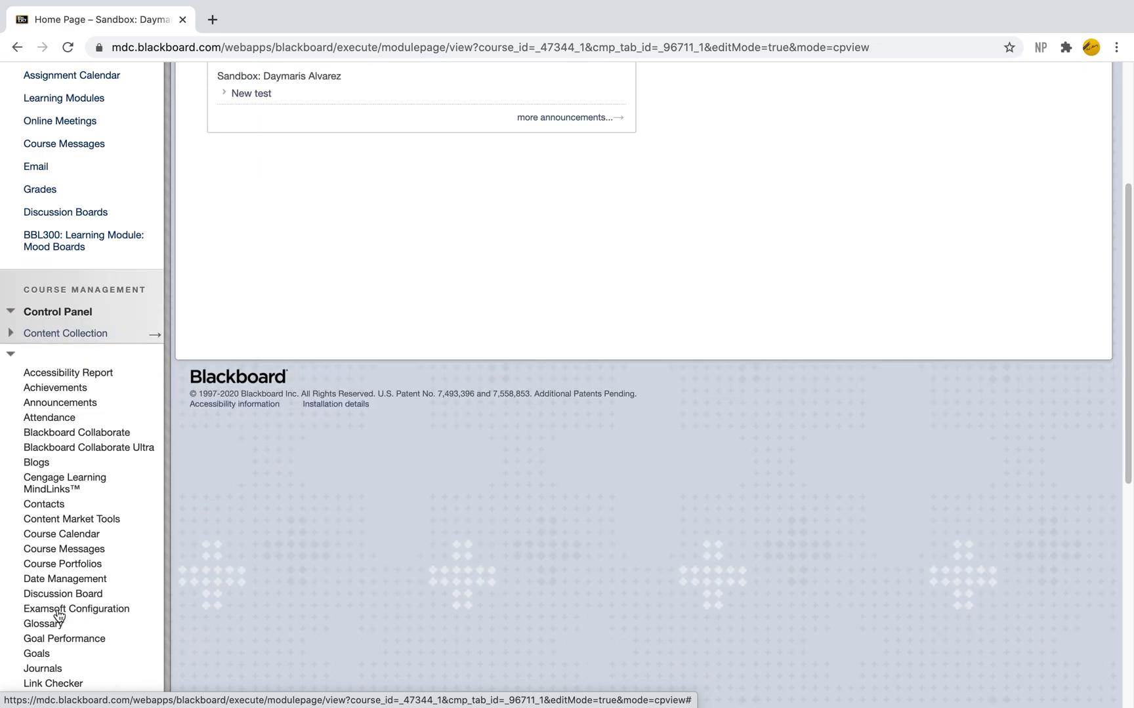
{"action": "scroll", "coordinate": [57, 614], "scroll_direction": "down", "scroll_amount": 1}
{"action": "scroll", "coordinate": [56, 612], "scroll_direction": "down", "scroll_amount": 3}
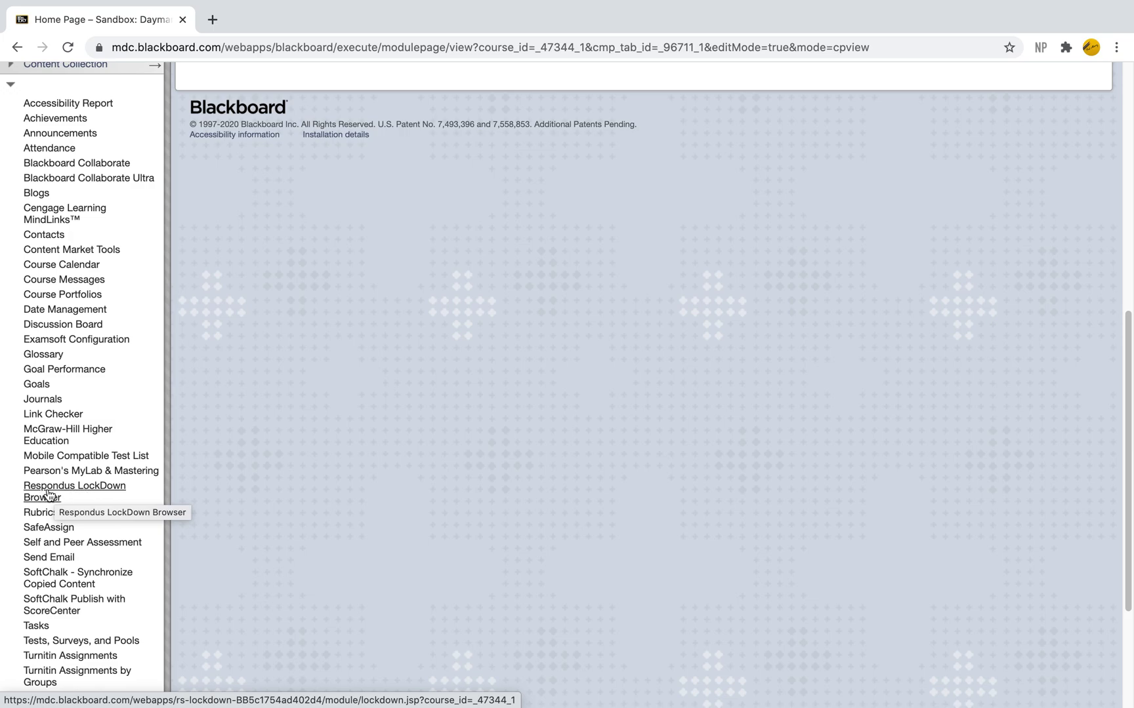
Launch Respondus LockDown Browser and continue past its About page to the dashboard.
{"action": "left_click", "coordinate": [81, 497]}
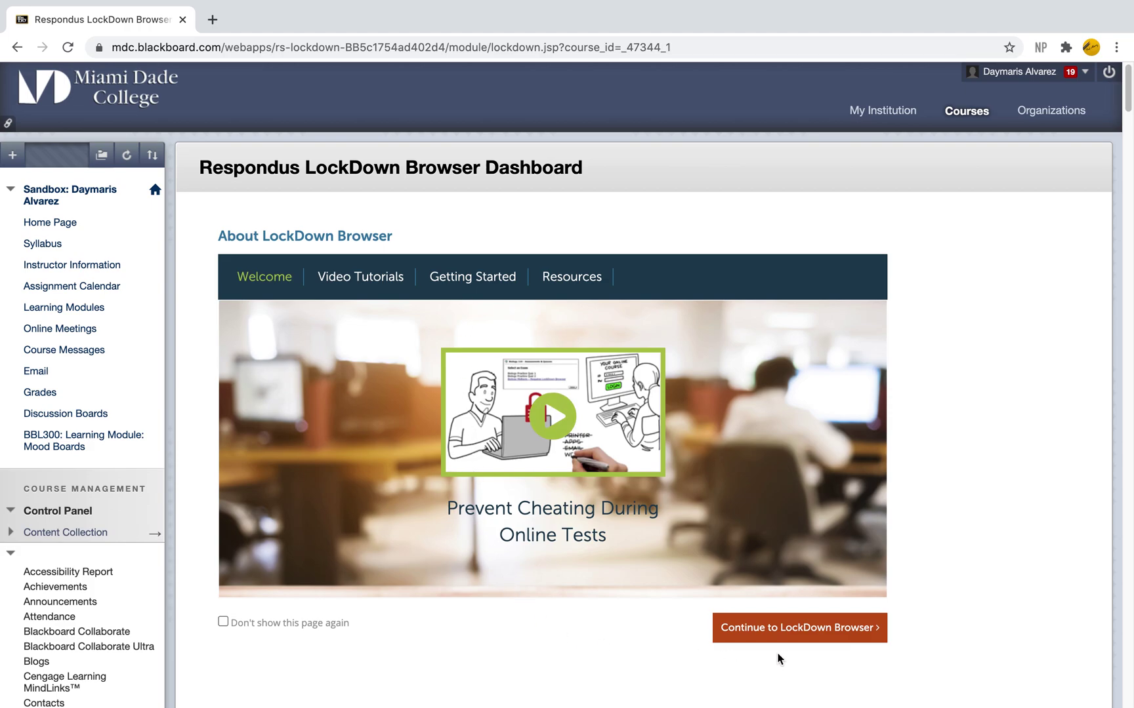
{"action": "left_click", "coordinate": [747, 638]}
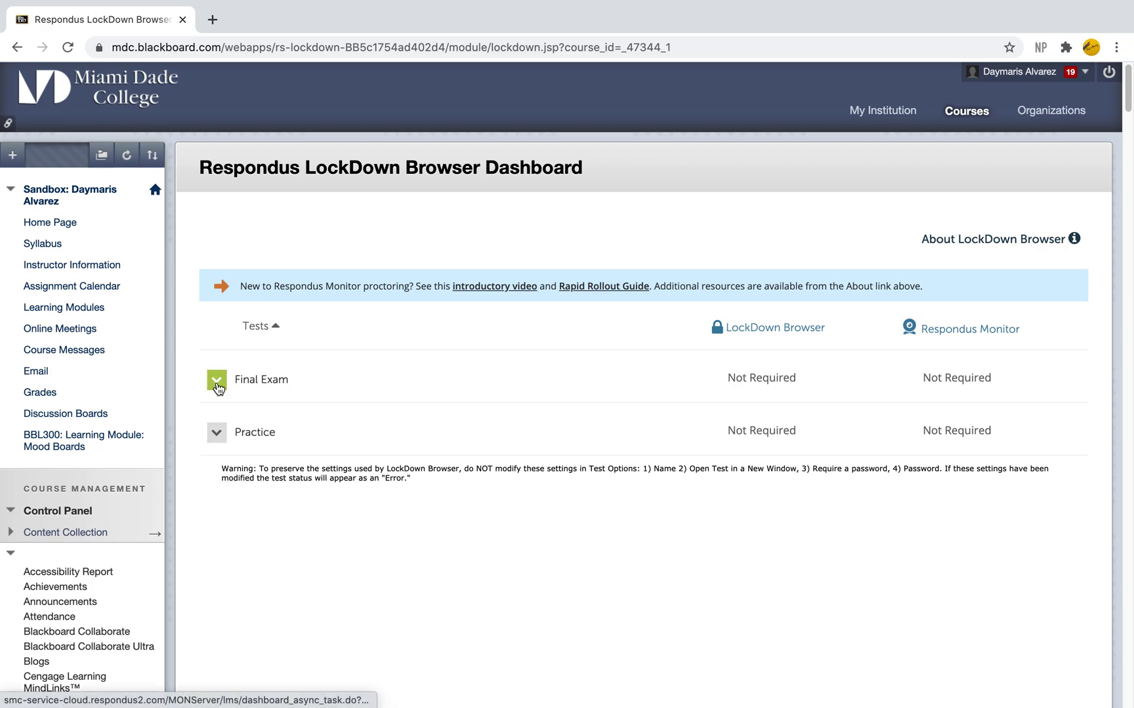
In the Final Exam's settings, select Require Respondus LockDown Browser for this exam.
{"action": "left_click", "coordinate": [218, 387]}
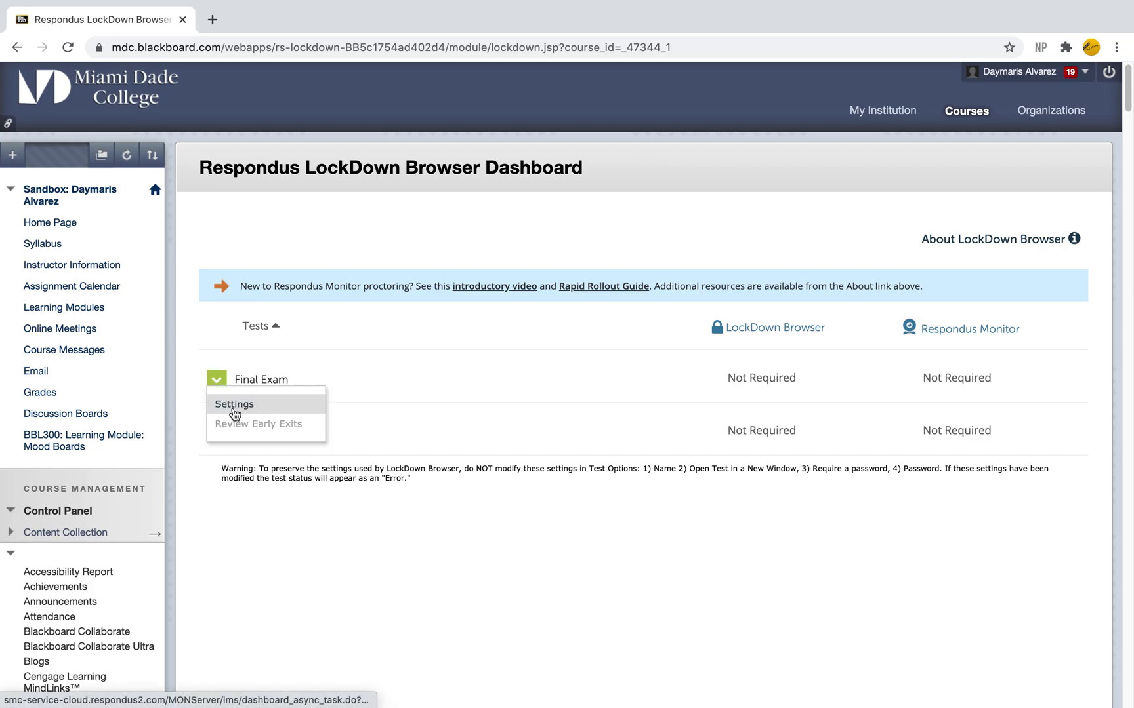
{"action": "left_click", "coordinate": [278, 408]}
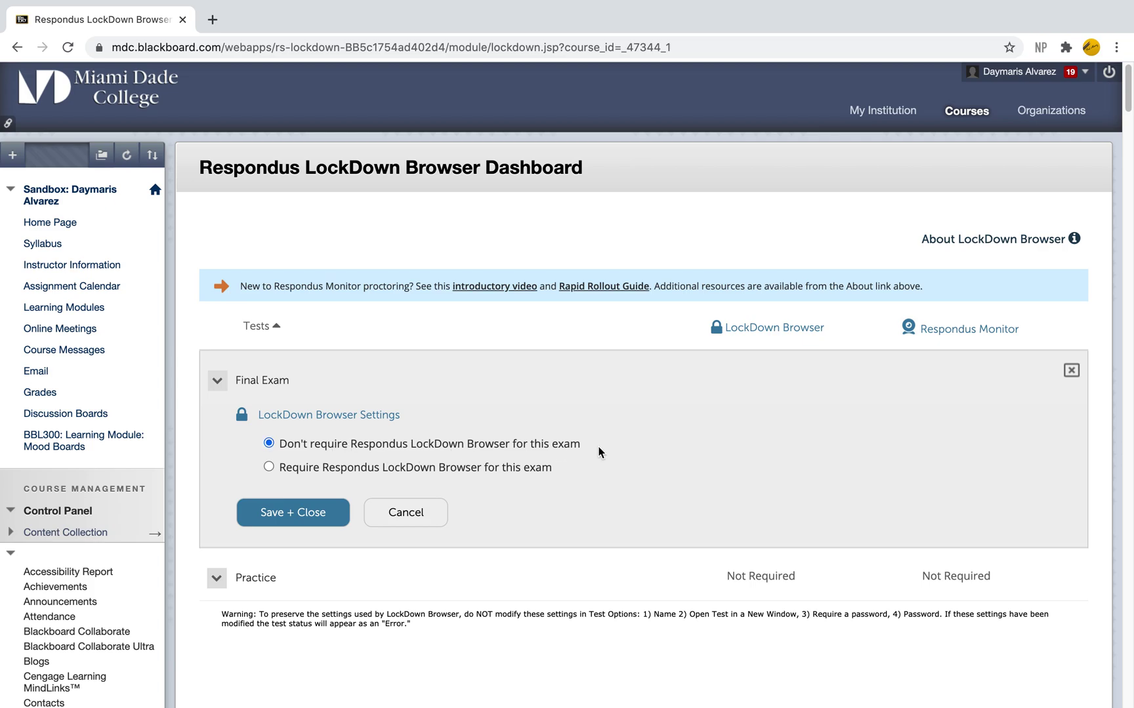
{"action": "left_click", "coordinate": [270, 468]}
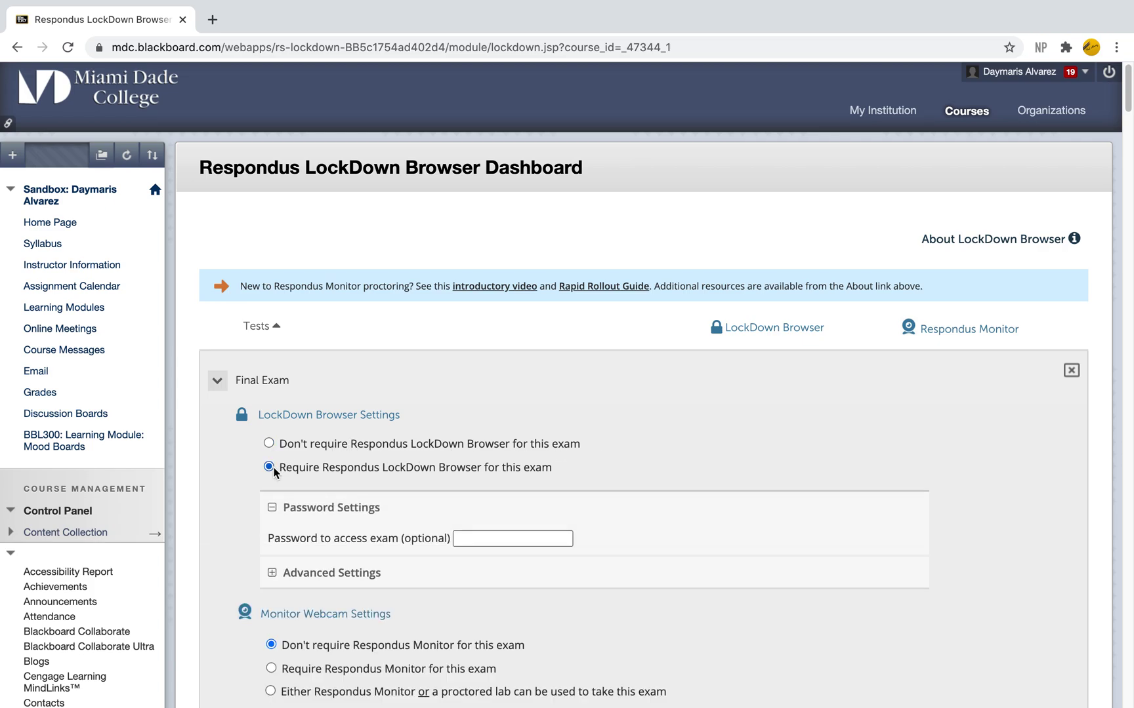
{"action": "scroll", "coordinate": [397, 463], "scroll_direction": "down", "scroll_amount": 1}
{"action": "scroll", "coordinate": [398, 463], "scroll_direction": "down", "scroll_amount": 1}
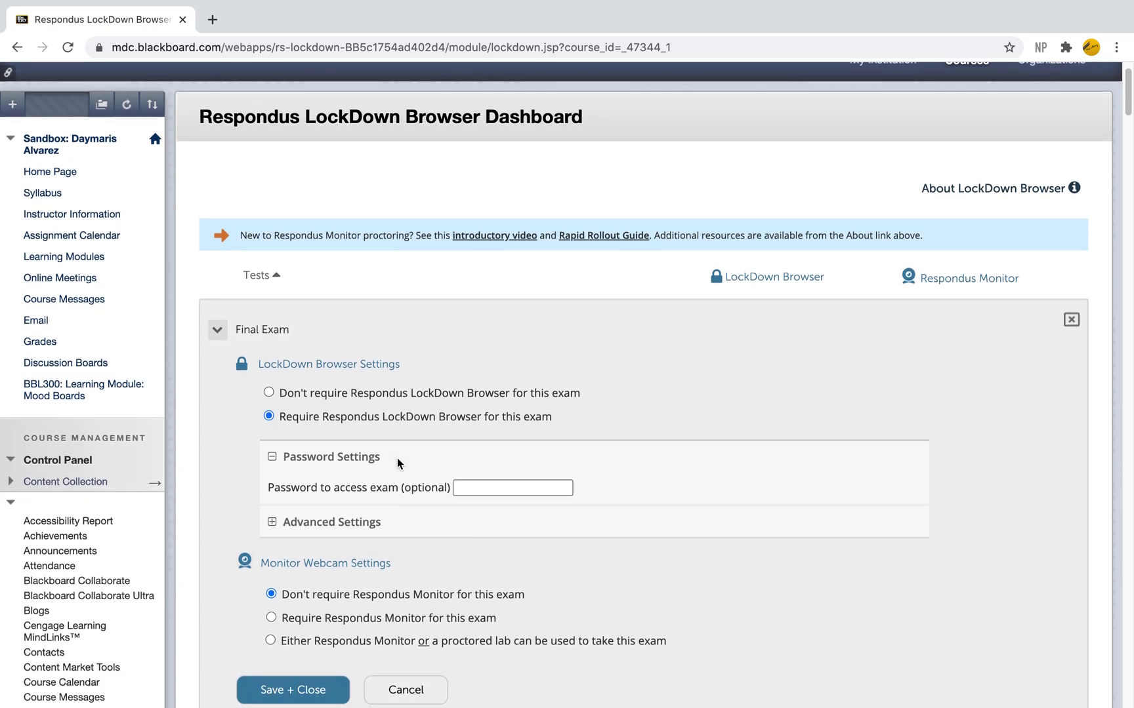
{"action": "scroll", "coordinate": [397, 462], "scroll_direction": "down", "scroll_amount": 1}
{"action": "scroll", "coordinate": [397, 463], "scroll_direction": "down", "scroll_amount": 1}
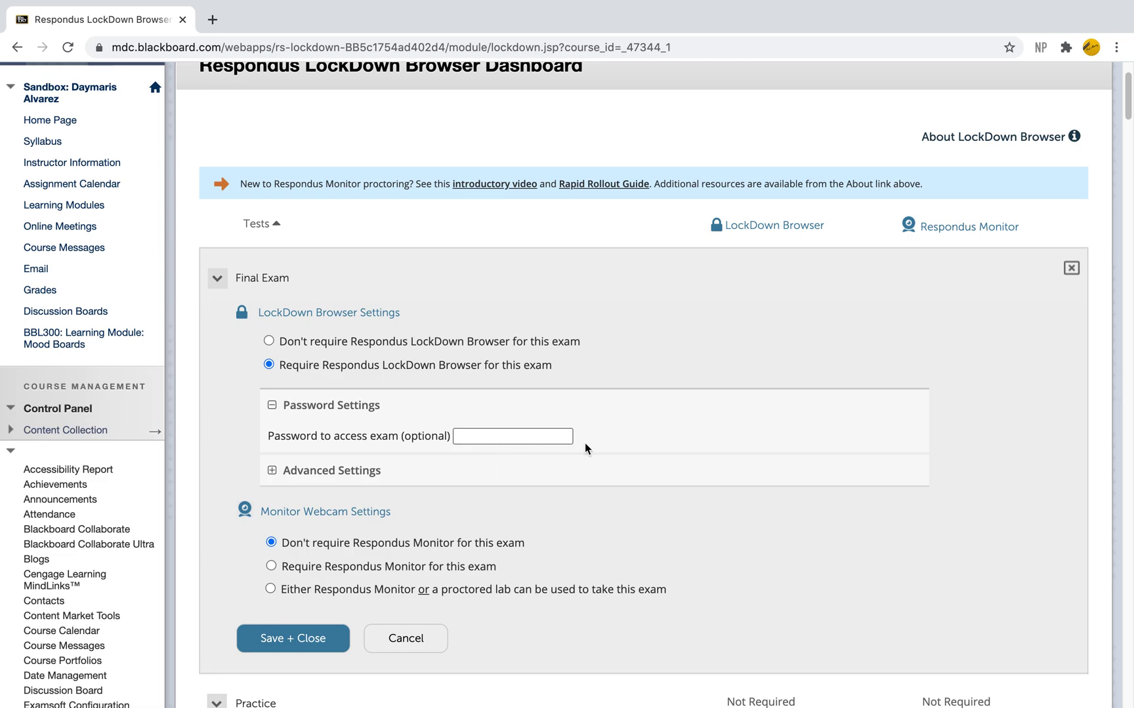
{"action": "scroll", "coordinate": [585, 441], "scroll_direction": "down", "scroll_amount": 5}
{"action": "scroll", "coordinate": [329, 313], "scroll_direction": "down", "scroll_amount": 4}
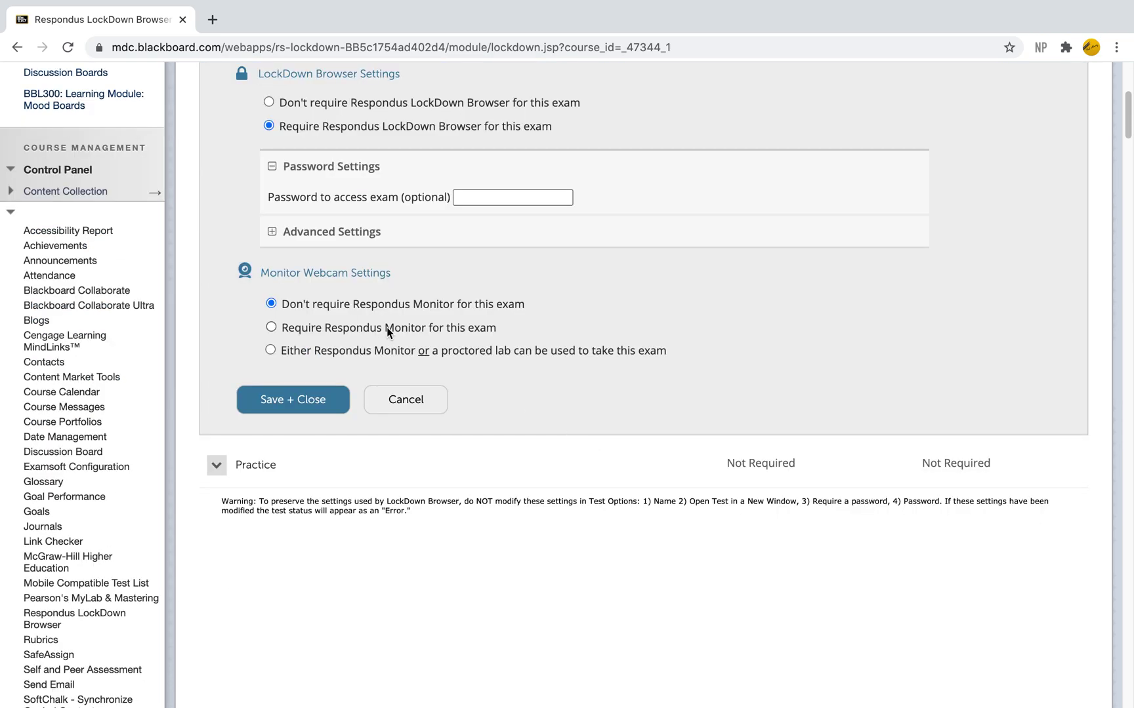
Add the Require Respondus Monitor webcam option and Save + Close the Final Exam settings.
{"action": "left_click", "coordinate": [364, 331]}
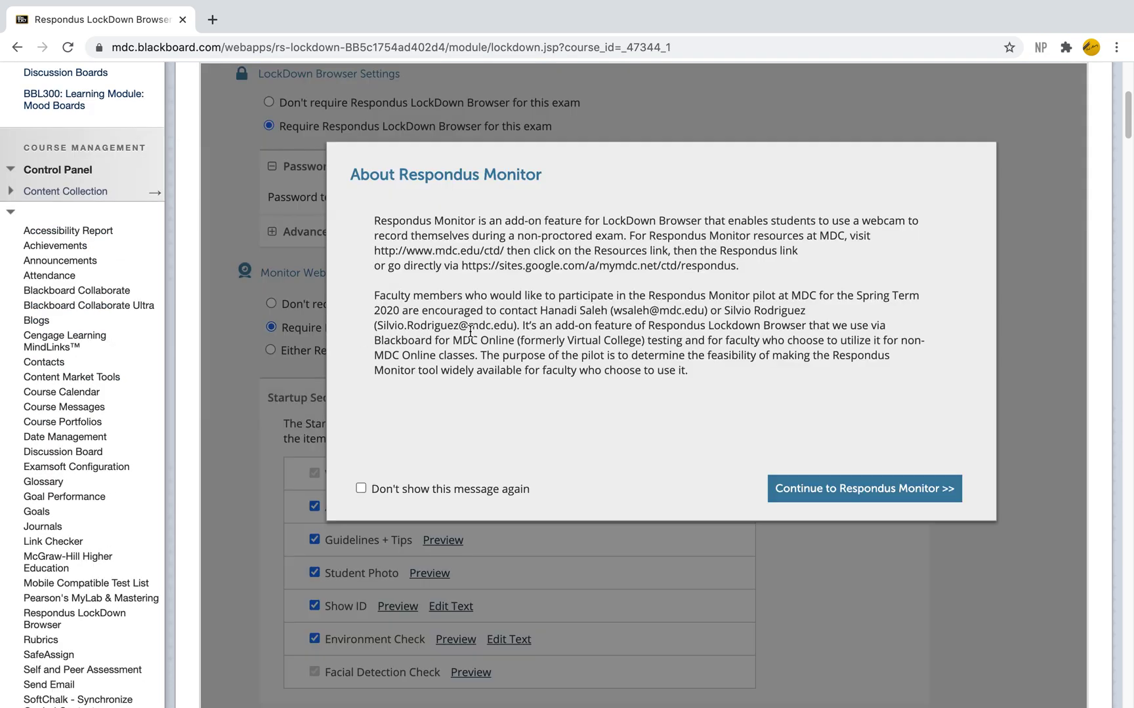
{"action": "left_click", "coordinate": [868, 488]}
{"action": "scroll", "coordinate": [589, 357], "scroll_direction": "down", "scroll_amount": 1}
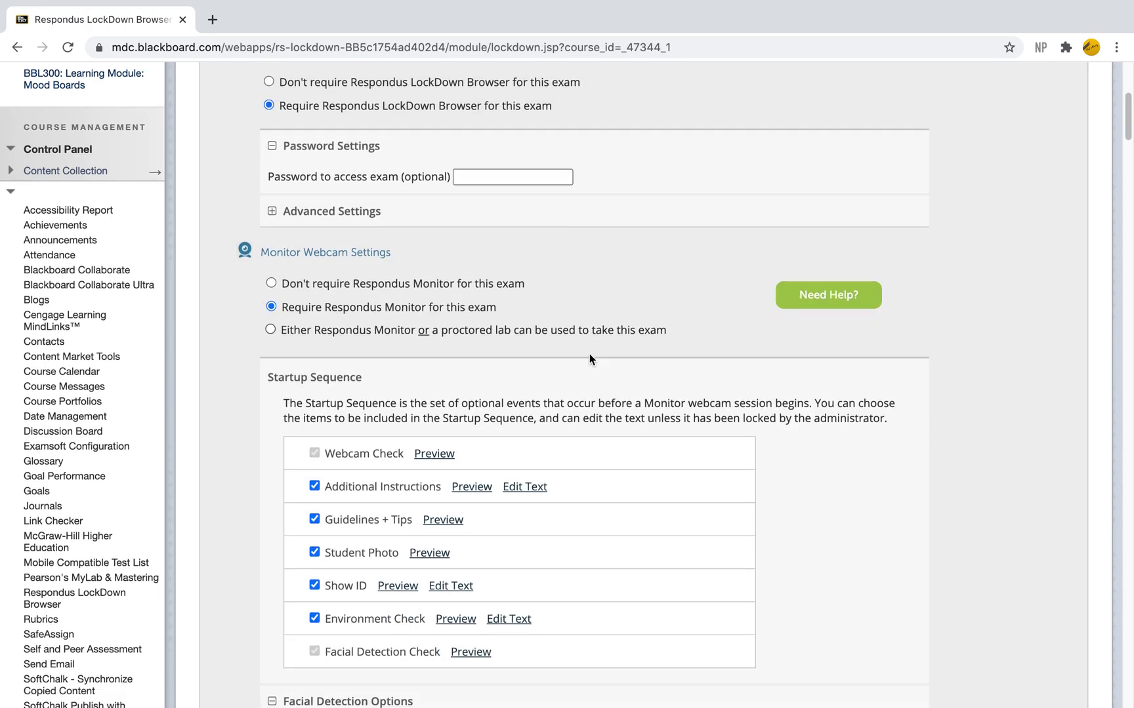
{"action": "scroll", "coordinate": [589, 353], "scroll_direction": "down", "scroll_amount": 2}
{"action": "scroll", "coordinate": [589, 354], "scroll_direction": "down", "scroll_amount": 1}
{"action": "scroll", "coordinate": [589, 354], "scroll_direction": "down", "scroll_amount": 2}
{"action": "scroll", "coordinate": [589, 354], "scroll_direction": "down", "scroll_amount": 4}
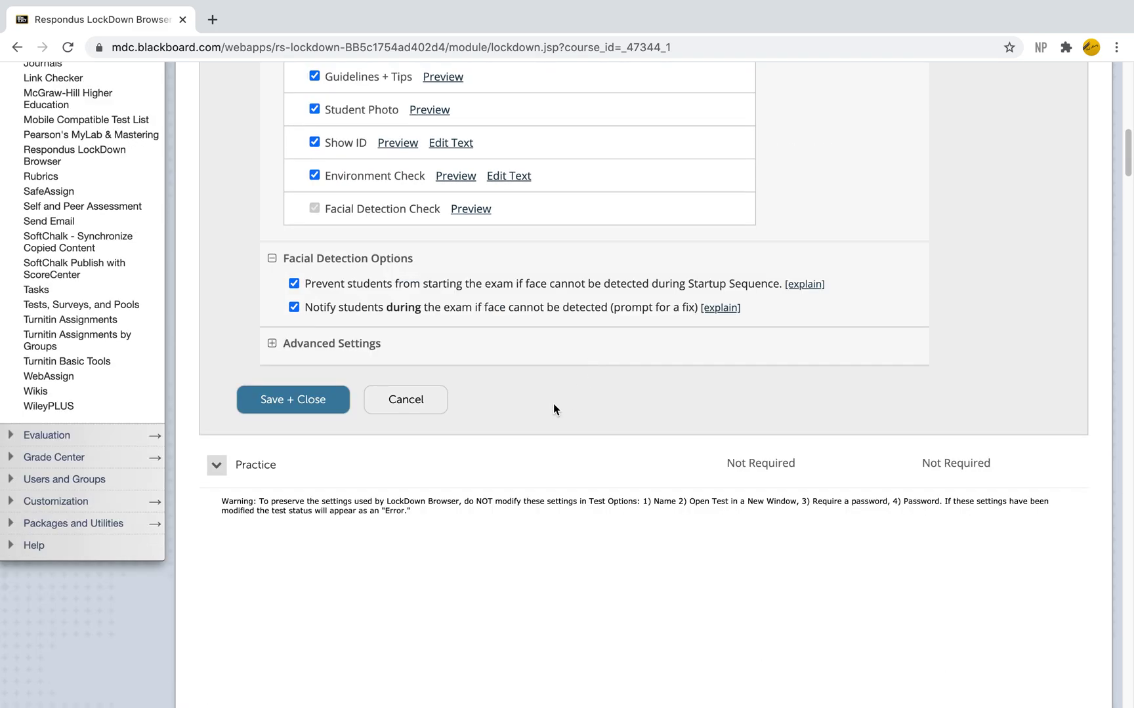
{"action": "left_click", "coordinate": [294, 399]}
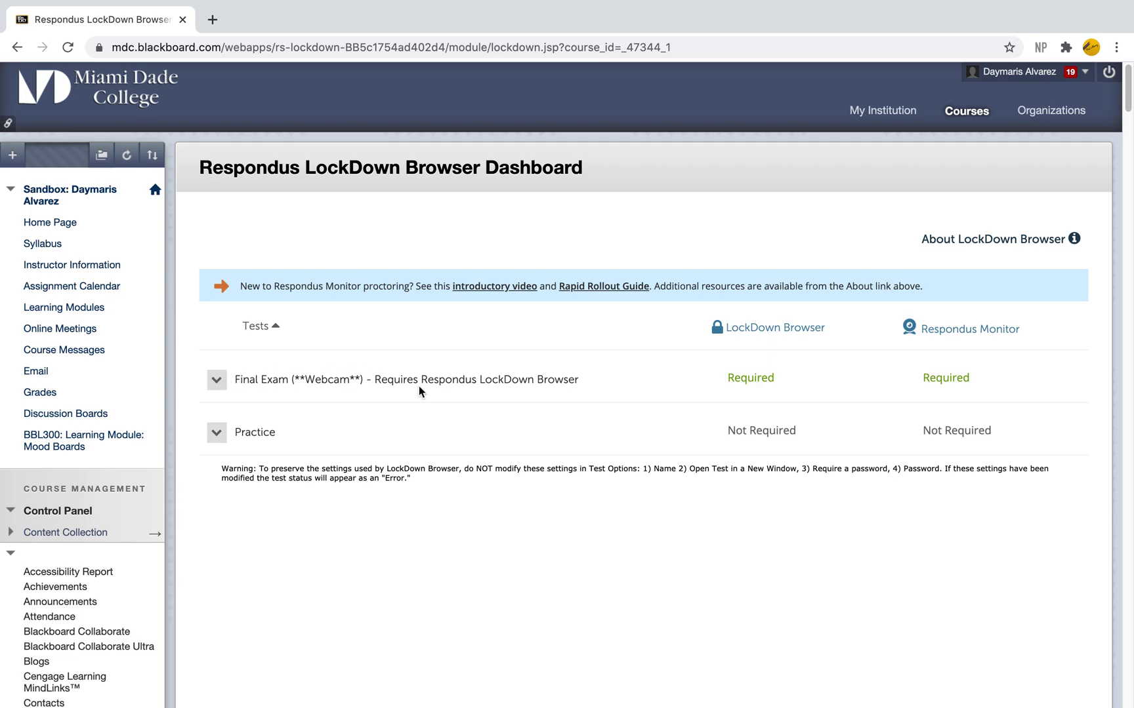
Switch the Final Exam to Don't require Respondus LockDown Browser and Save + Close.
{"action": "left_click", "coordinate": [216, 386]}
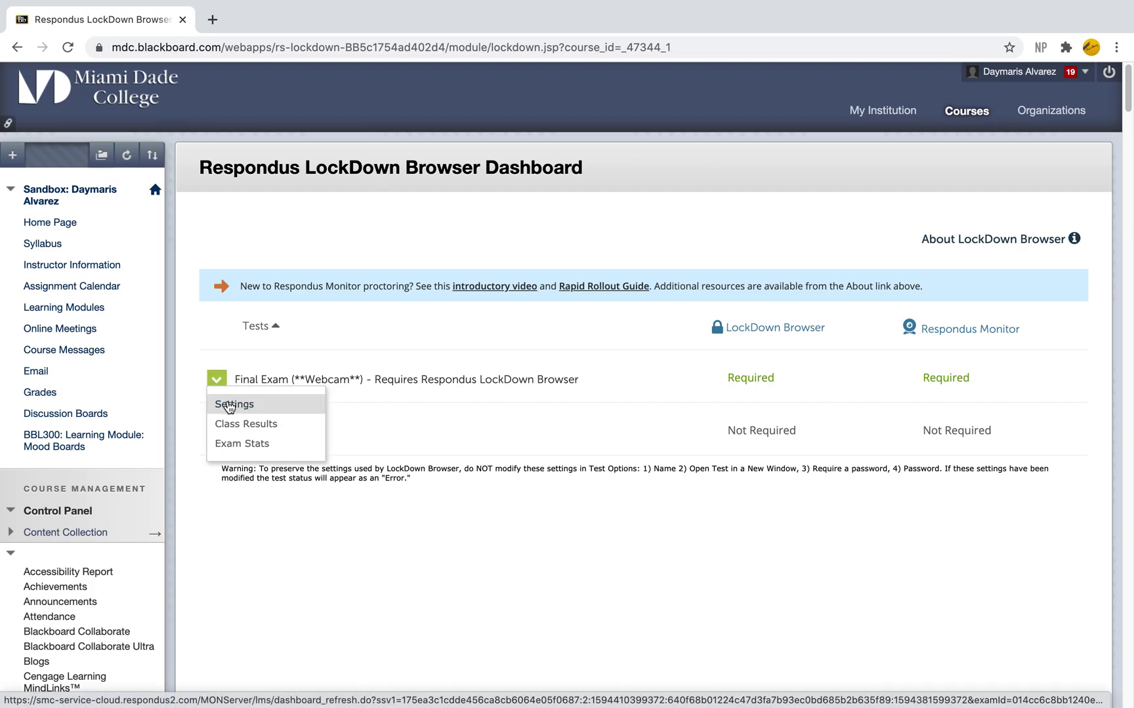
{"action": "left_click", "coordinate": [239, 405]}
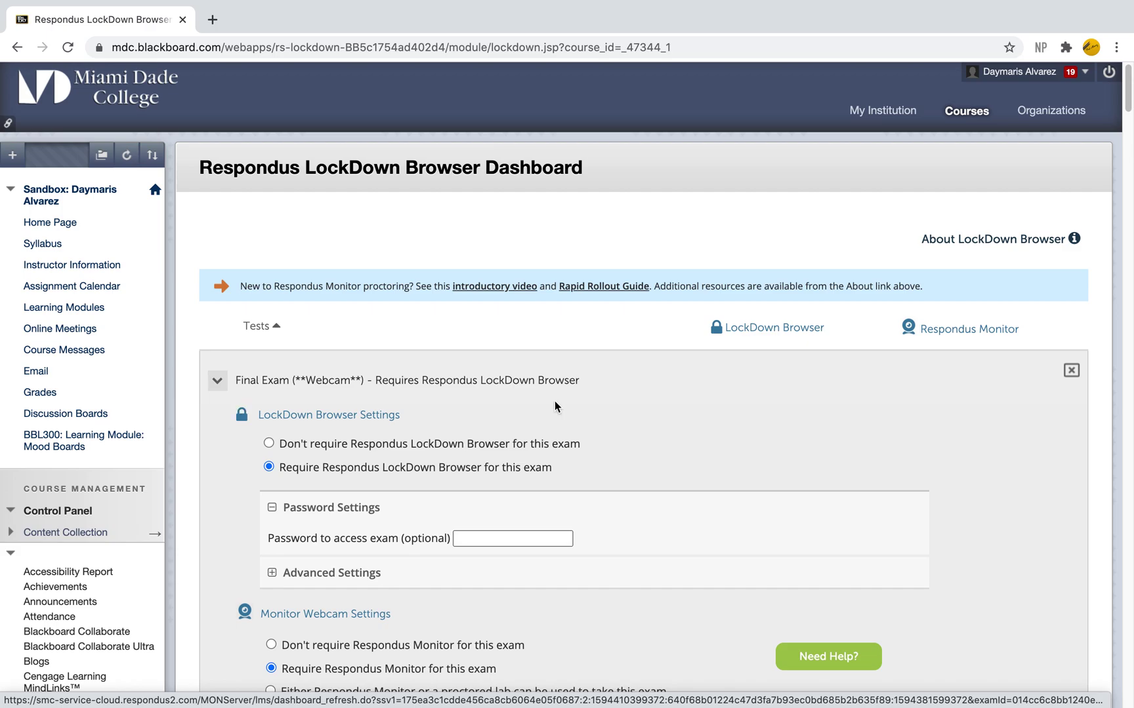
{"action": "scroll", "coordinate": [557, 405], "scroll_direction": "down", "scroll_amount": 1}
{"action": "left_click", "coordinate": [269, 425]}
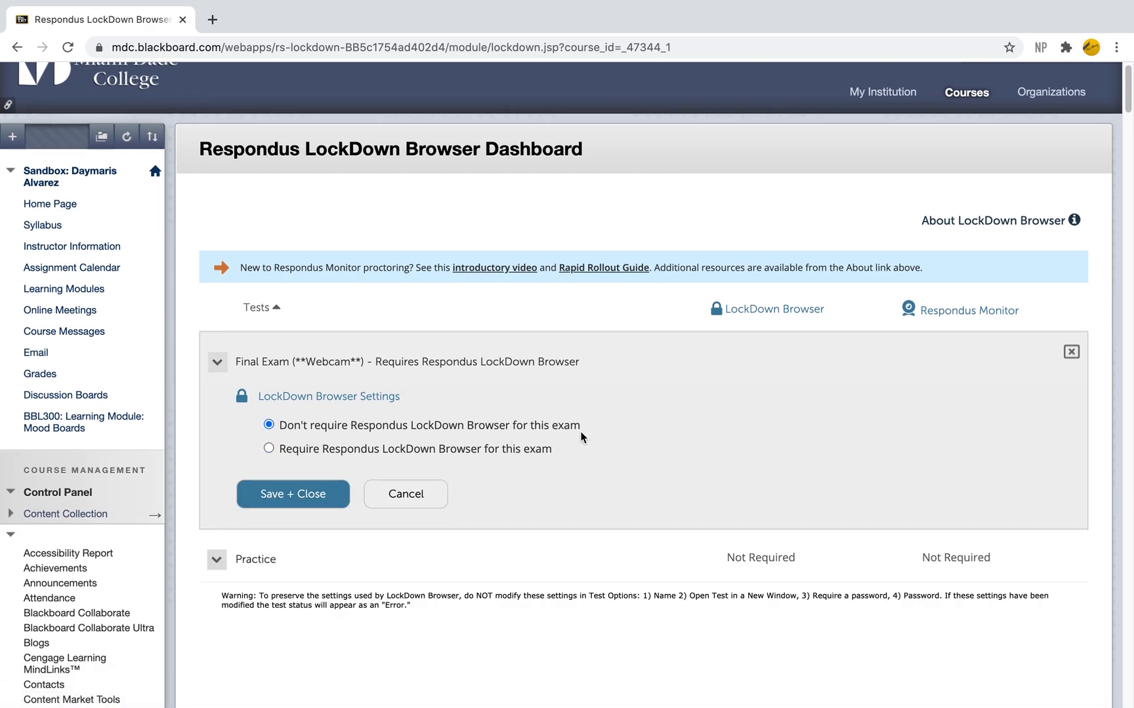
{"action": "left_click", "coordinate": [274, 495]}
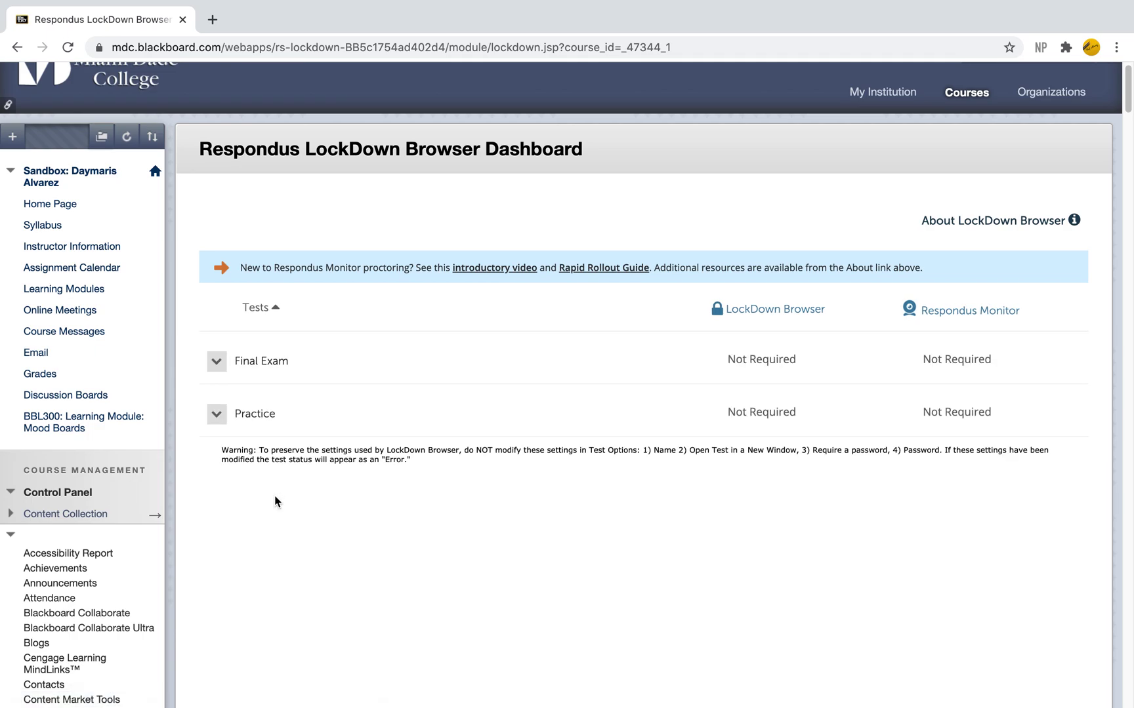
{"action": "scroll", "coordinate": [952, 365], "scroll_direction": "up", "scroll_amount": 1}
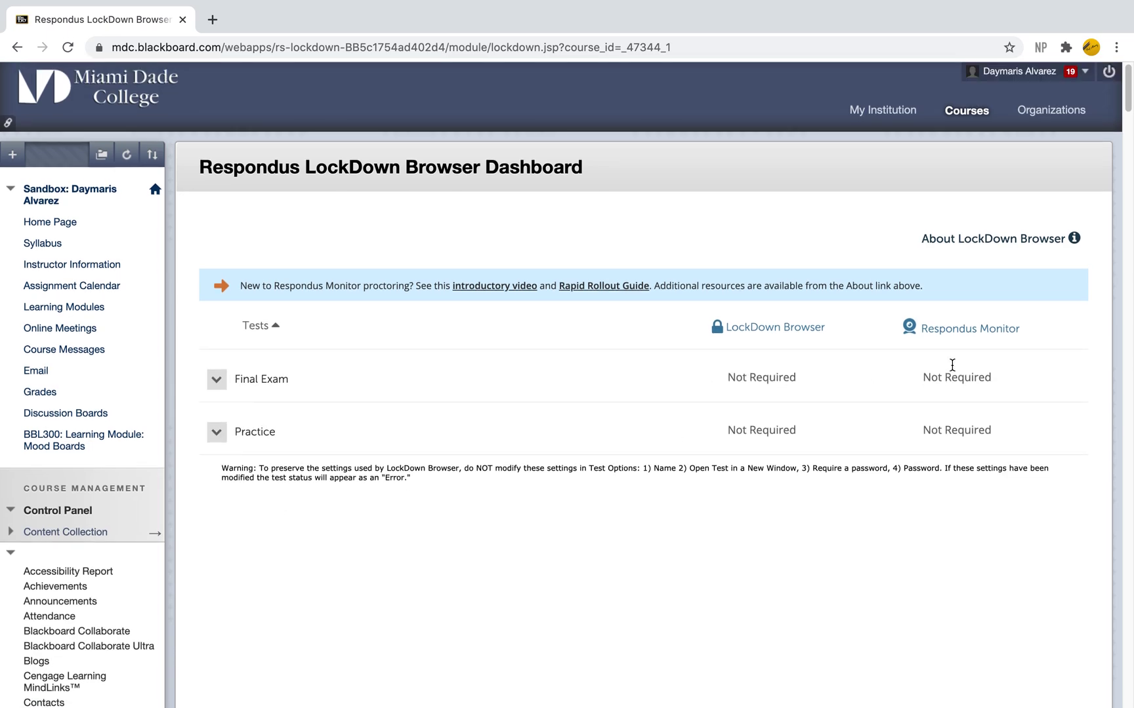